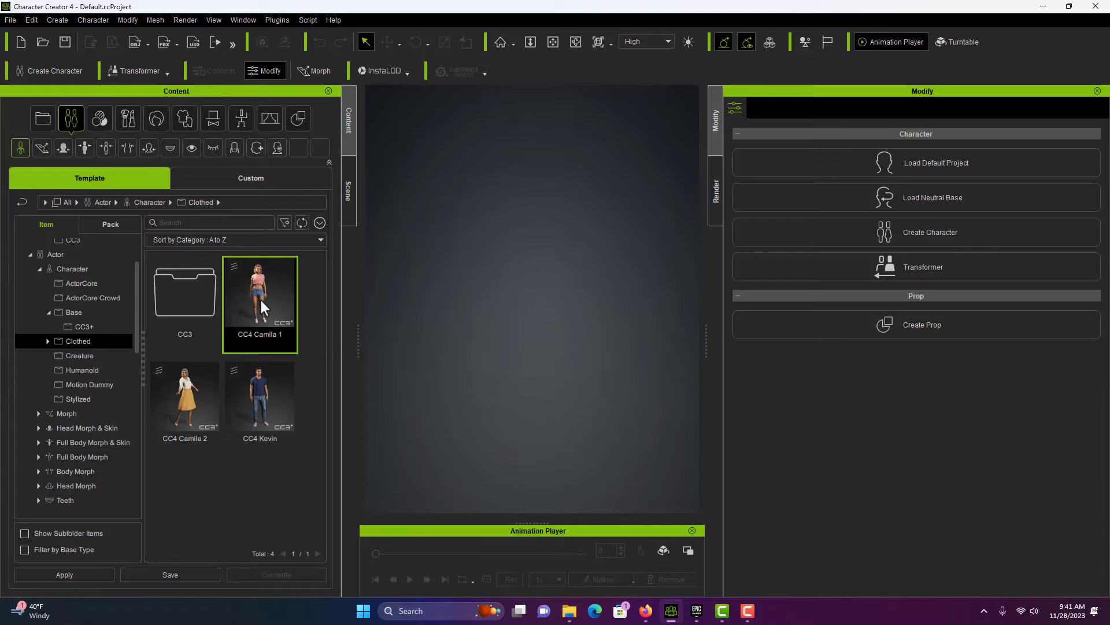
- Load the CC4 Camila 1 clothed character into the empty scene and face her toward the camera
drag(259, 297, 461, 316)
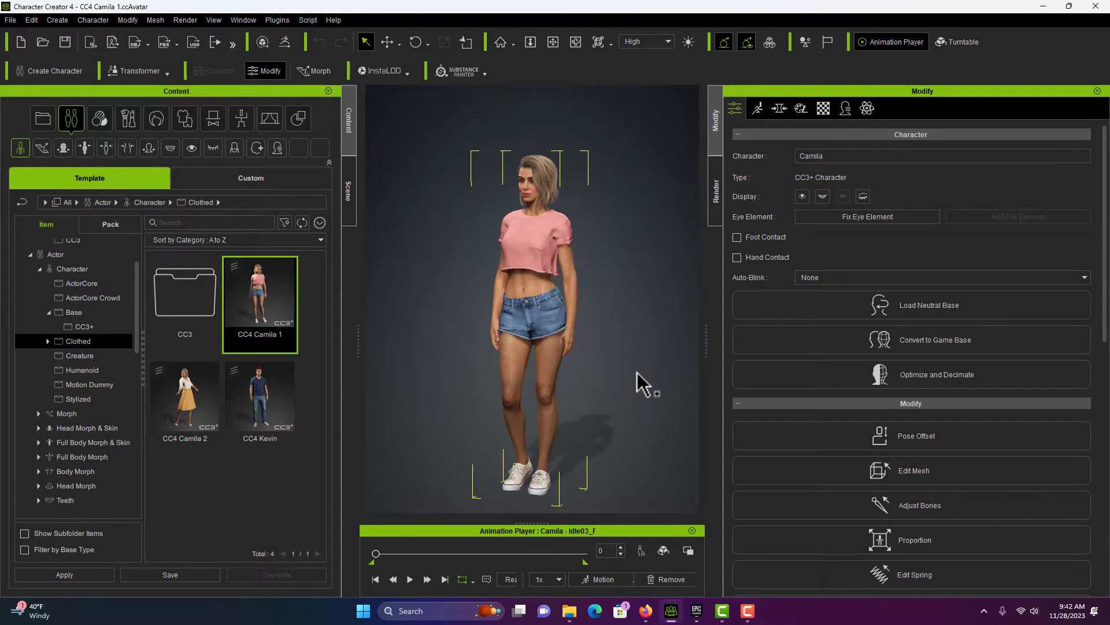
right_drag(610, 347, 690, 338)
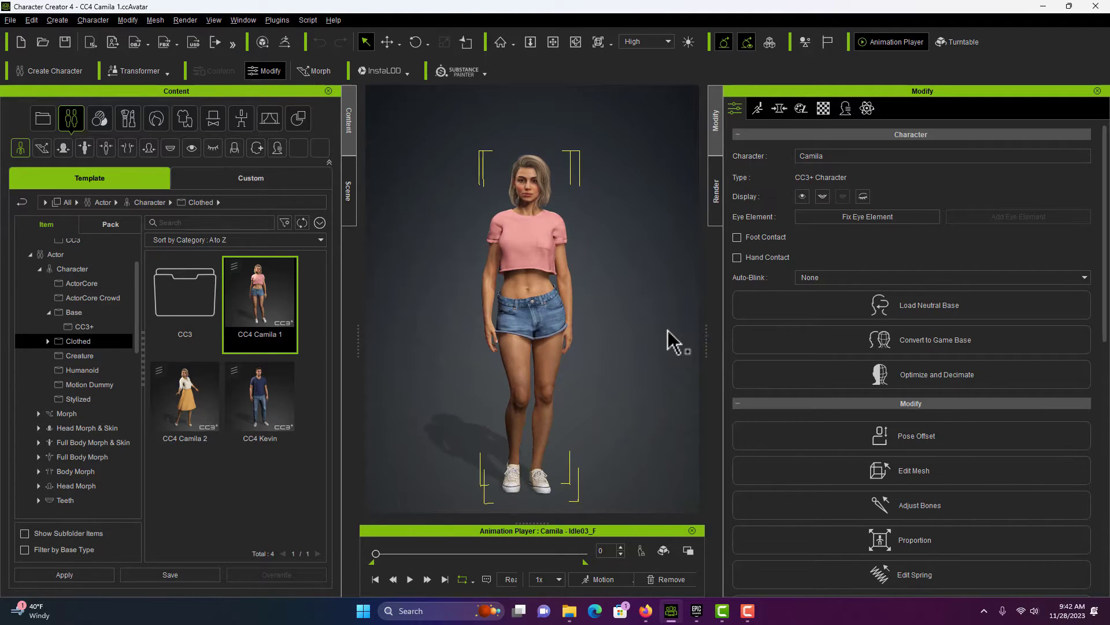
scroll(636, 317, up, 5)
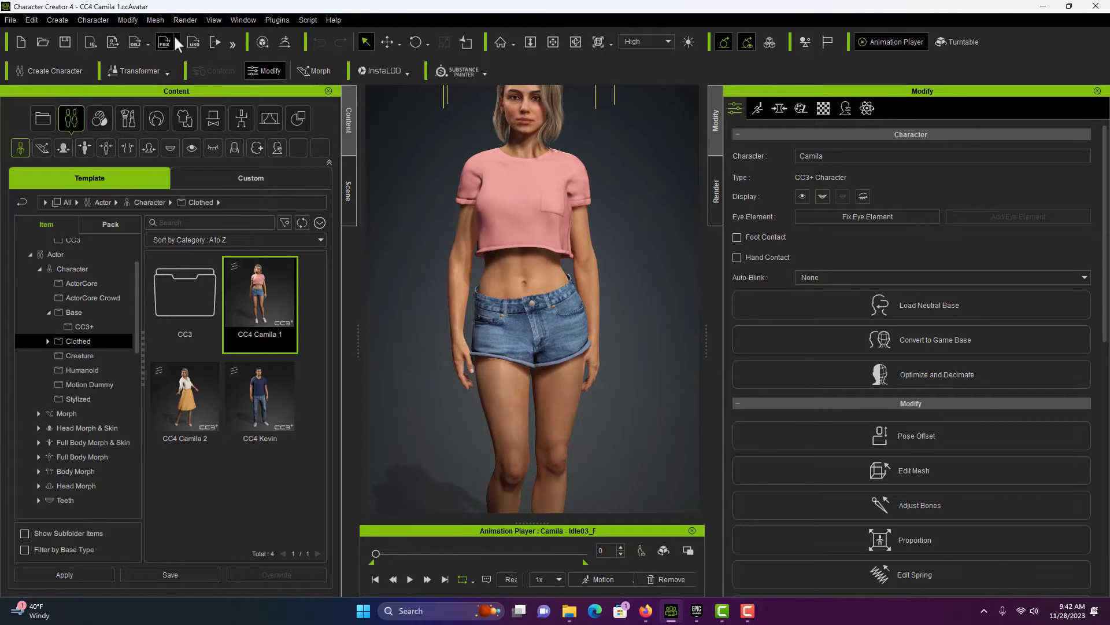
- Show the character's body wireframe with Edit Mesh to check for skin poking through the pink shirt, and exit
click(160, 25)
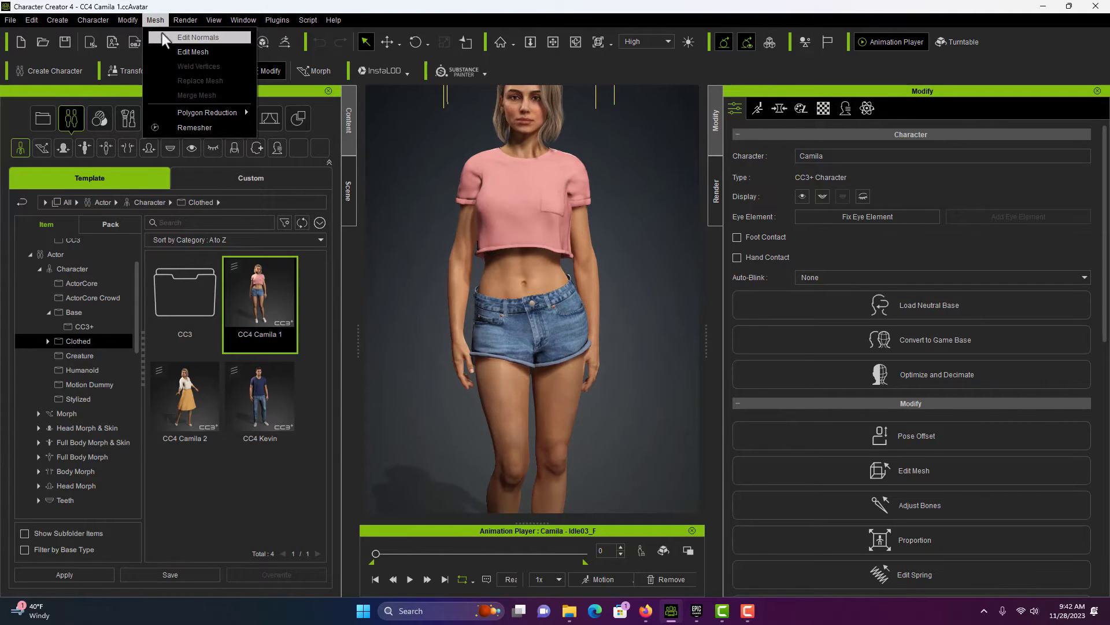
click(171, 52)
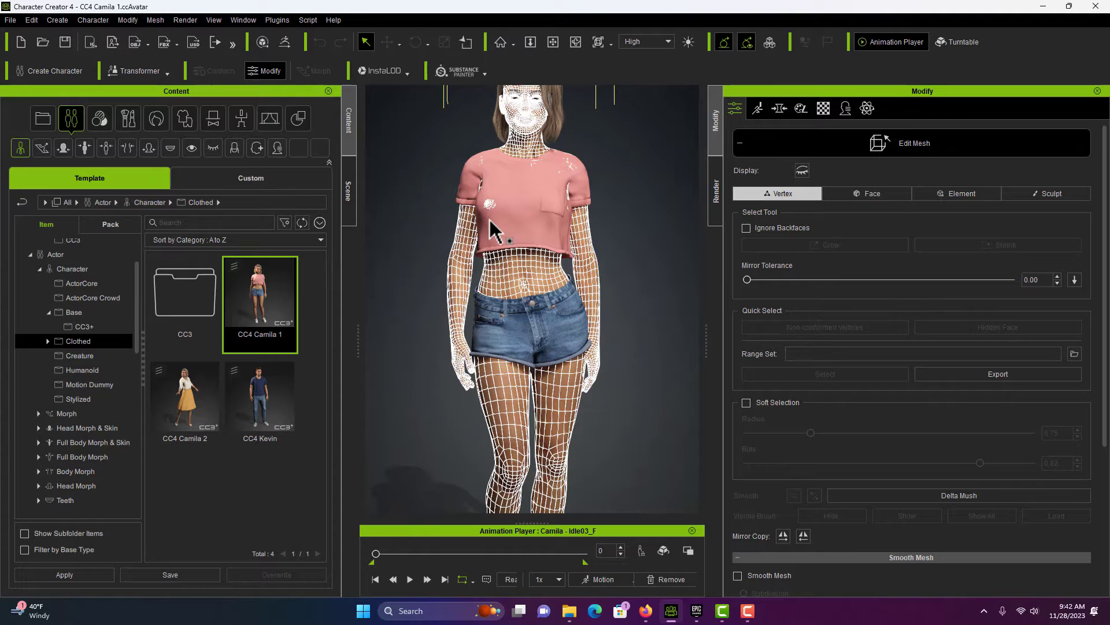
scroll(660, 260, down, 3)
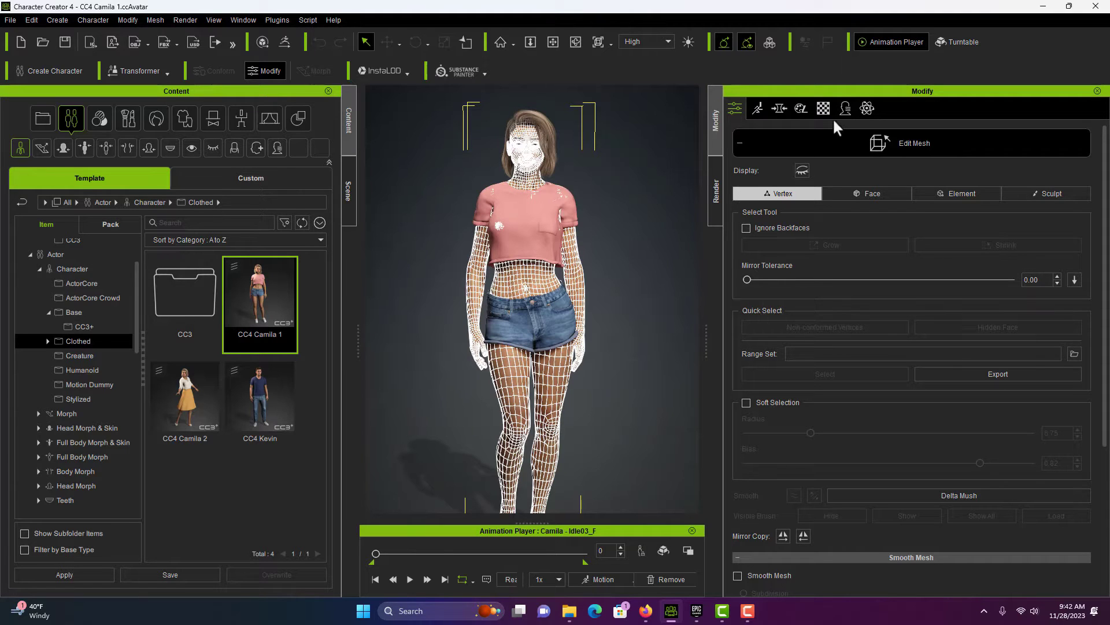
click(935, 143)
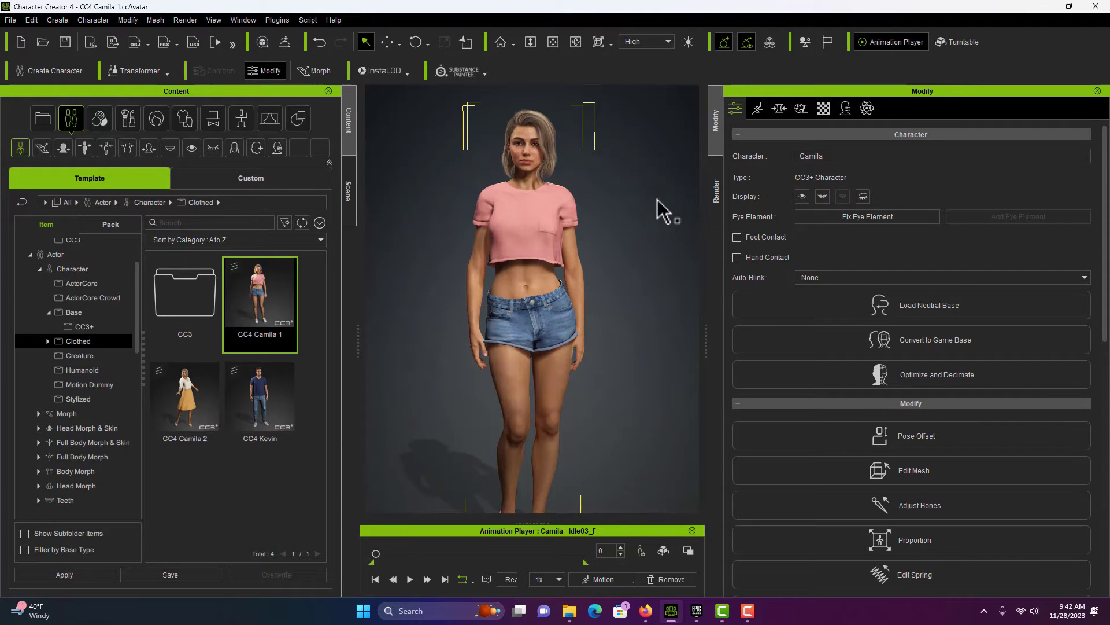
- Examine the crop T-shirt's mesh and the Sculpt brush settings in Edit Mesh, and exit mesh editing
click(535, 238)
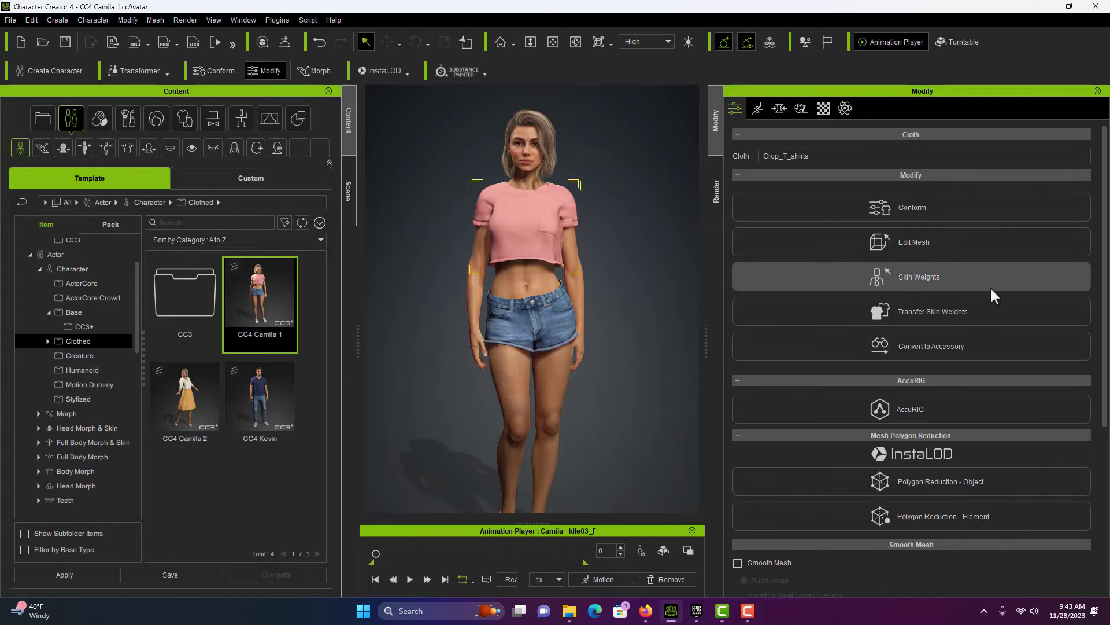
click(922, 242)
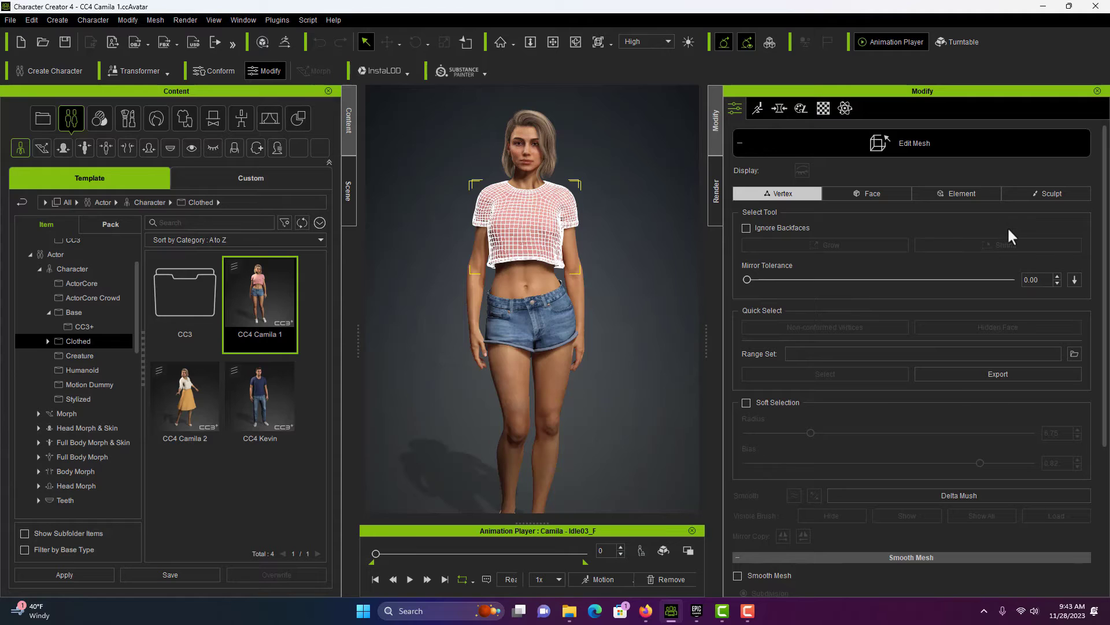
click(1048, 194)
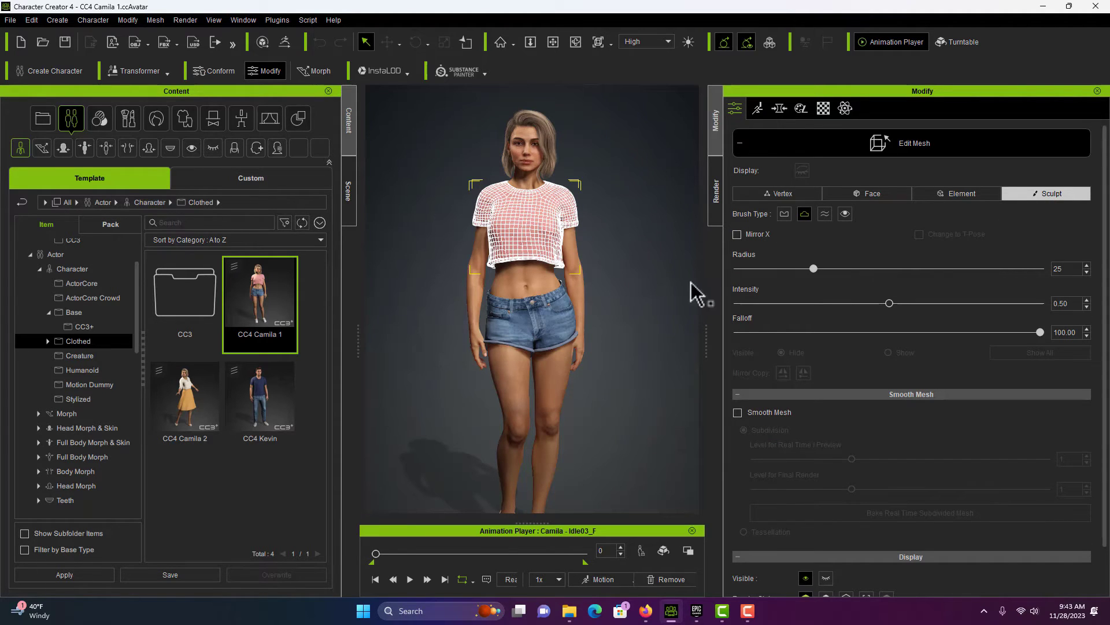
scroll(654, 290, up, 3)
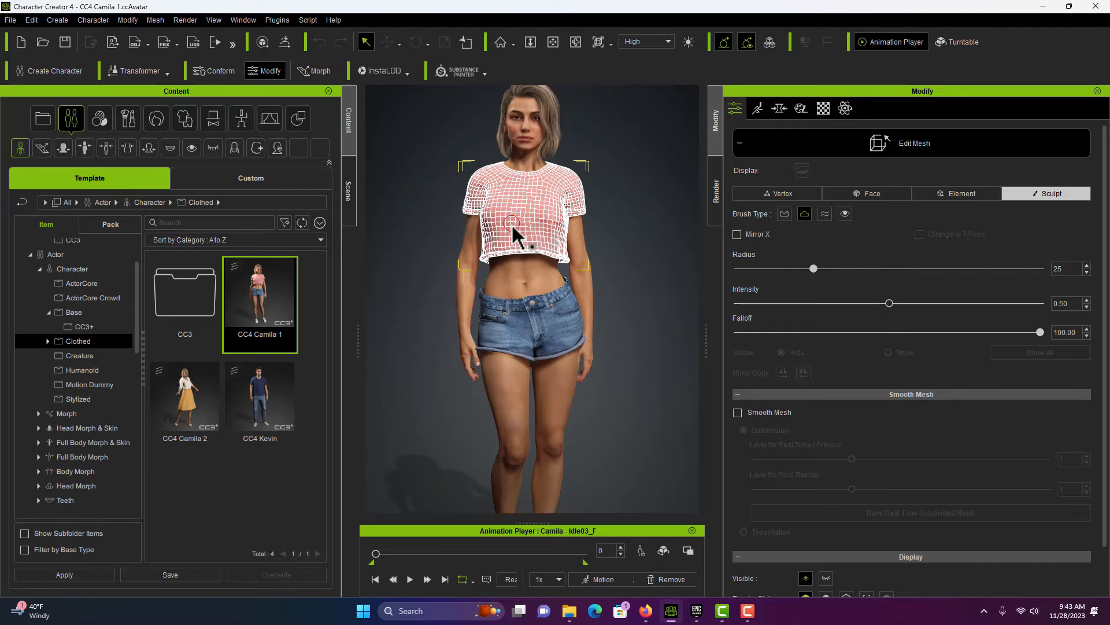
scroll(512, 223, up, 2)
scroll(505, 220, up, 2)
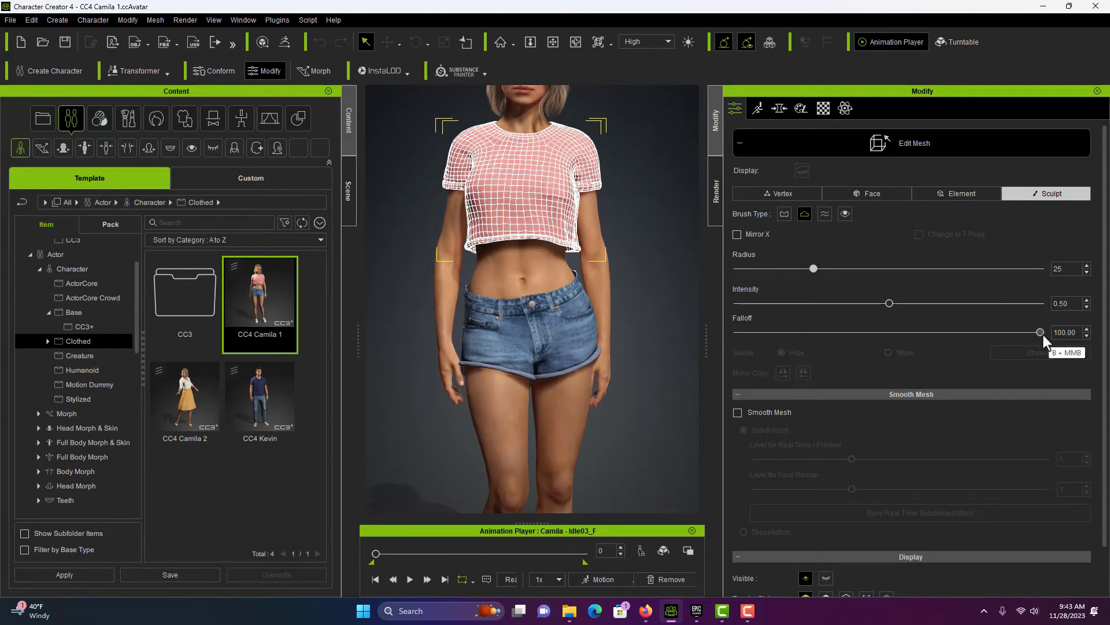
click(804, 214)
scroll(486, 185, up, 2)
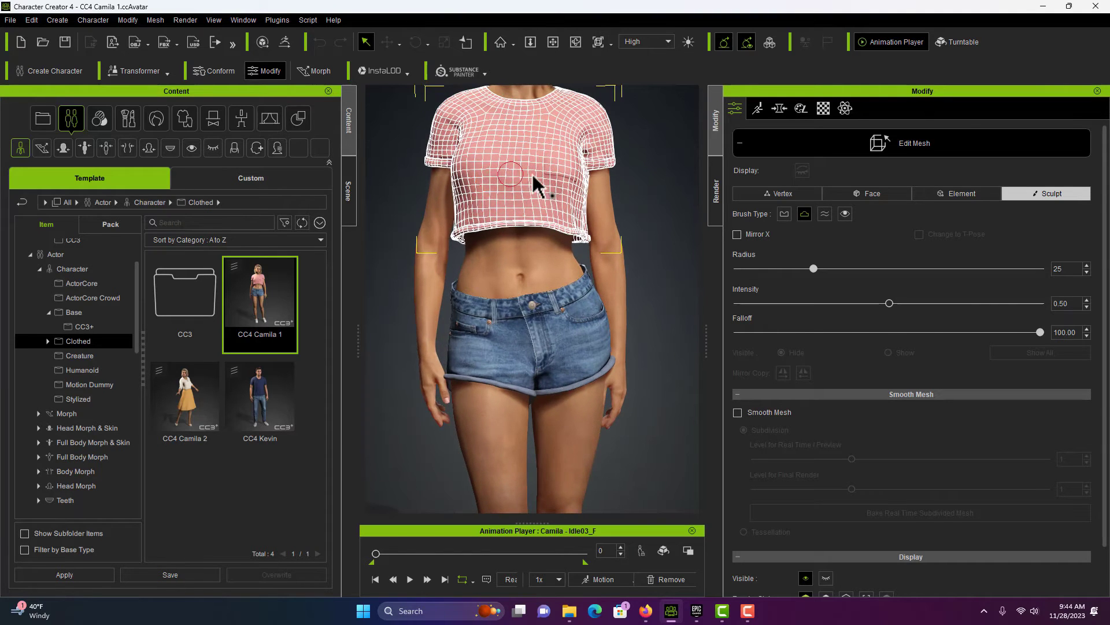
scroll(622, 176, up, 1)
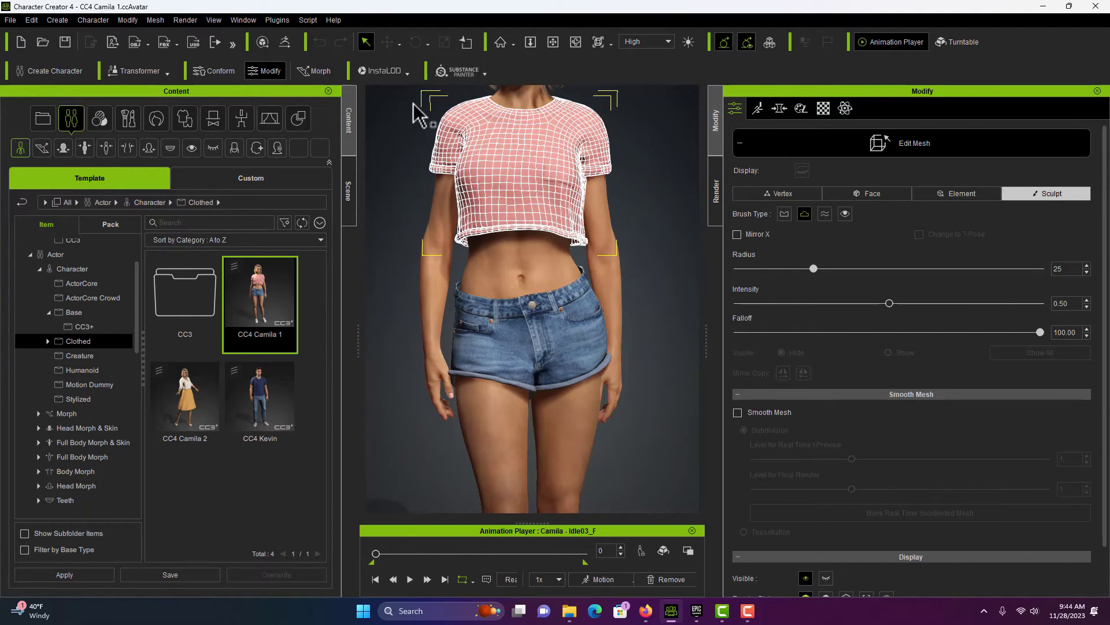
click(852, 140)
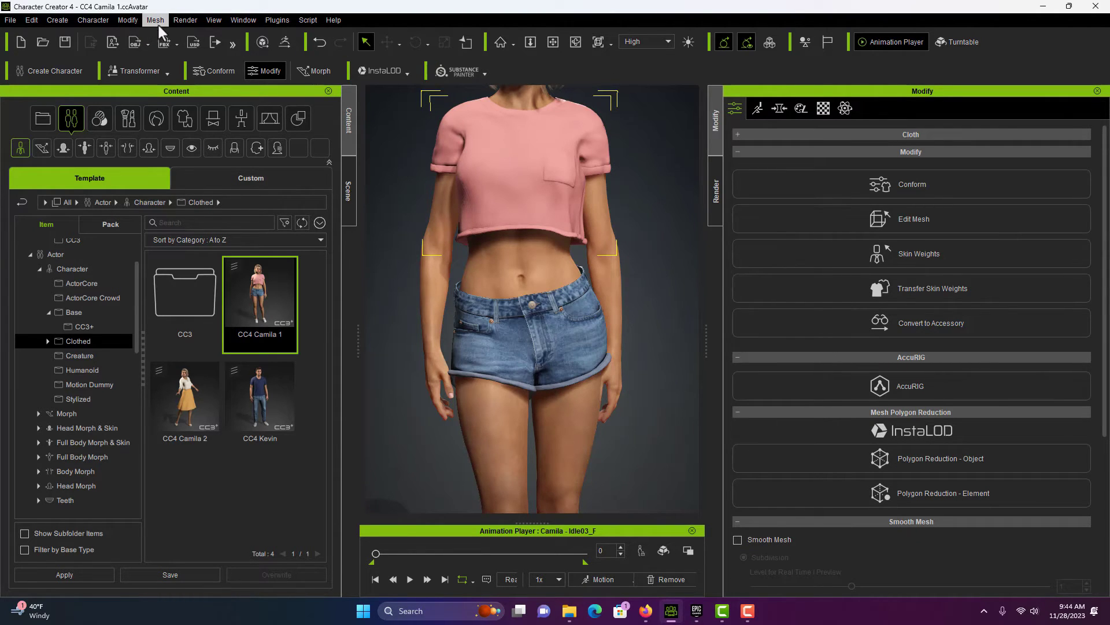
- Select the whole character, check in Edit Mesh where the body pokes through the shirt's chest, and exit
scroll(650, 167, down, 3)
click(523, 115)
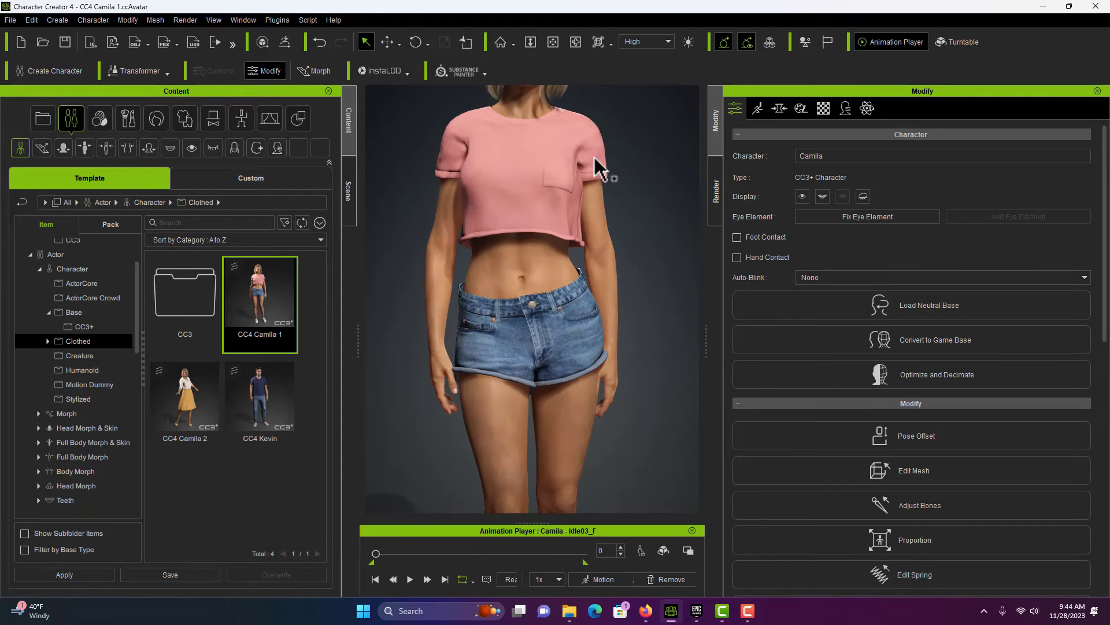
scroll(594, 158, up, 4)
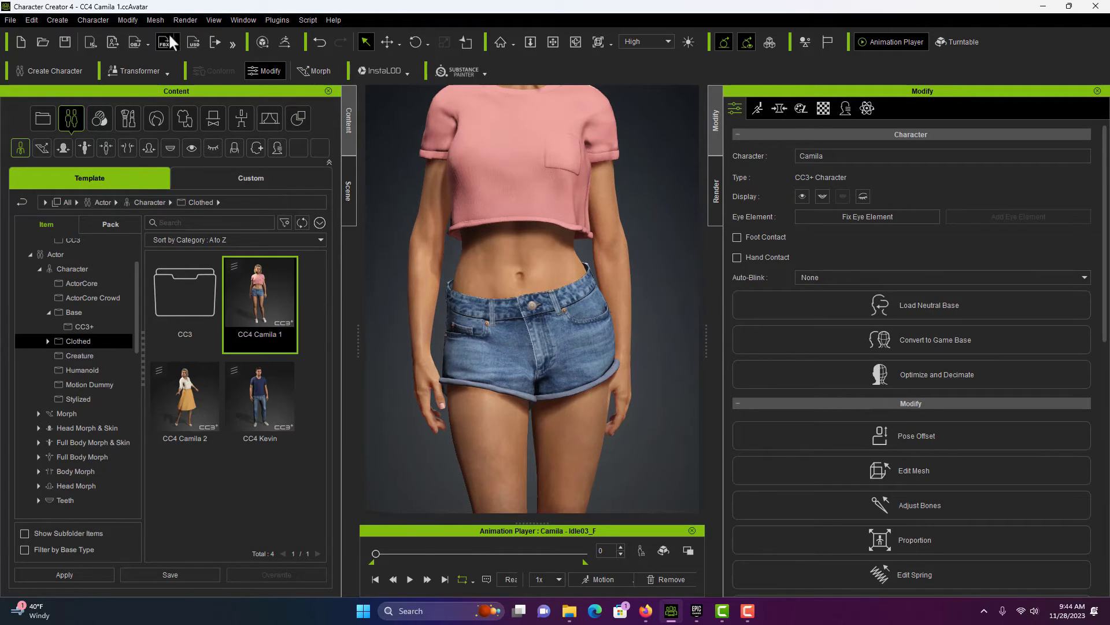
click(153, 19)
key(Escape)
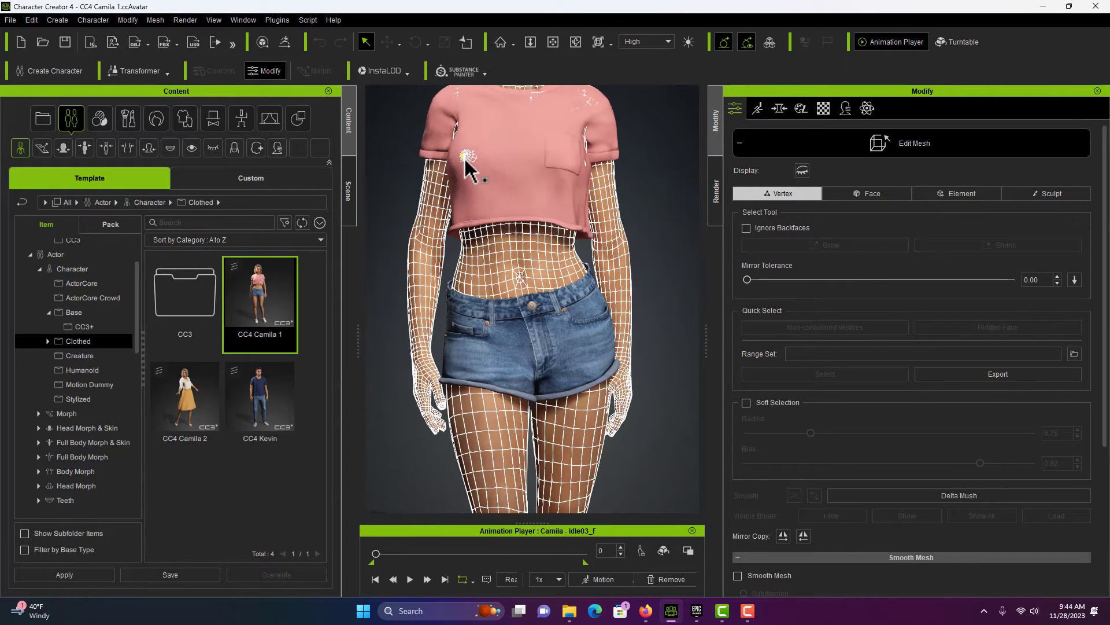
click(958, 145)
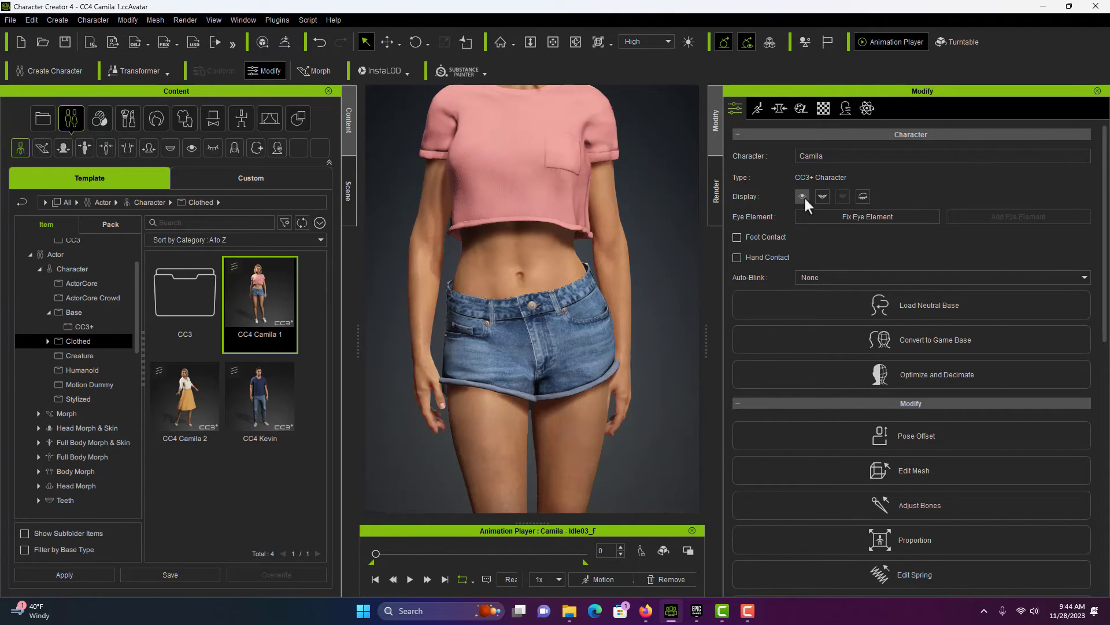
- Sculpt the crop T-shirt's mesh over the chest poke-through spot with a brush radius of 31, and finish mesh editing
click(497, 177)
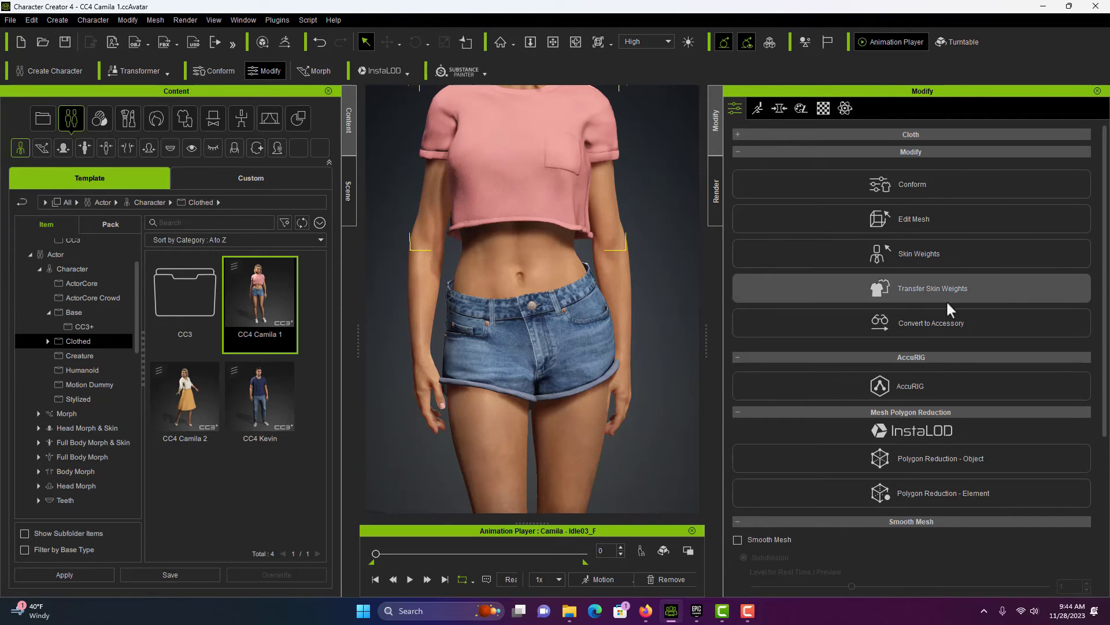
click(928, 221)
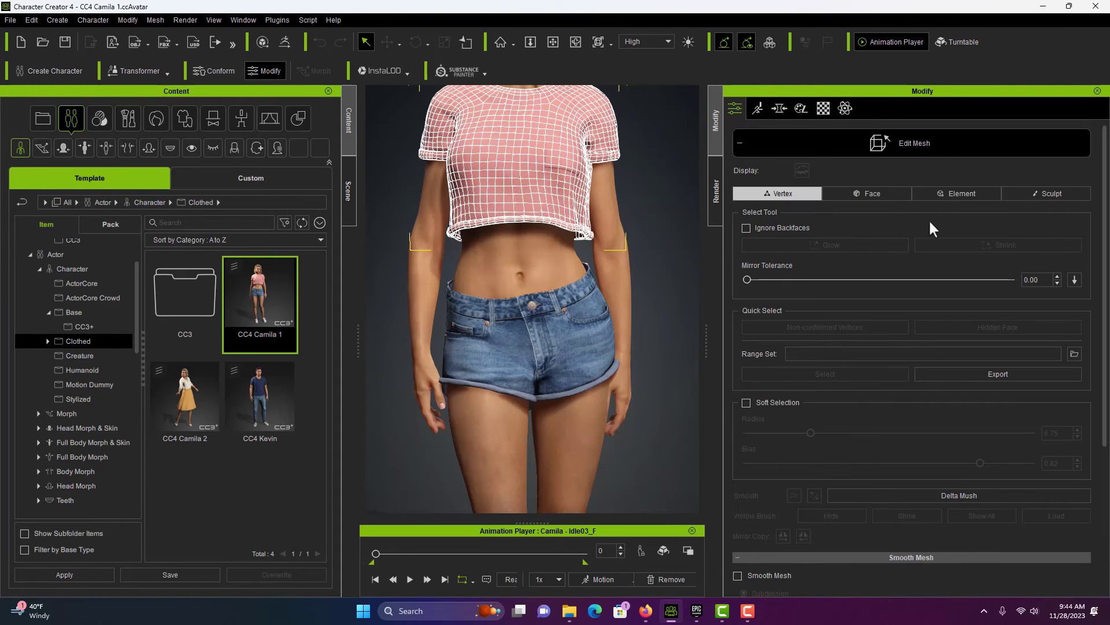
click(1041, 191)
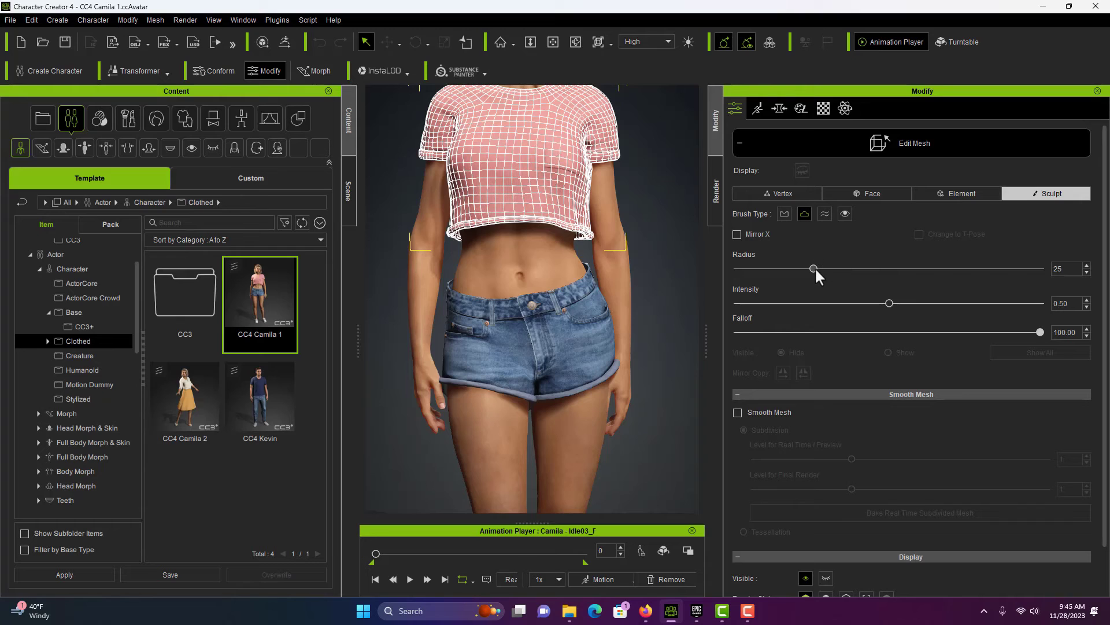
drag(815, 268, 833, 269)
click(472, 158)
scroll(617, 266, down, 3)
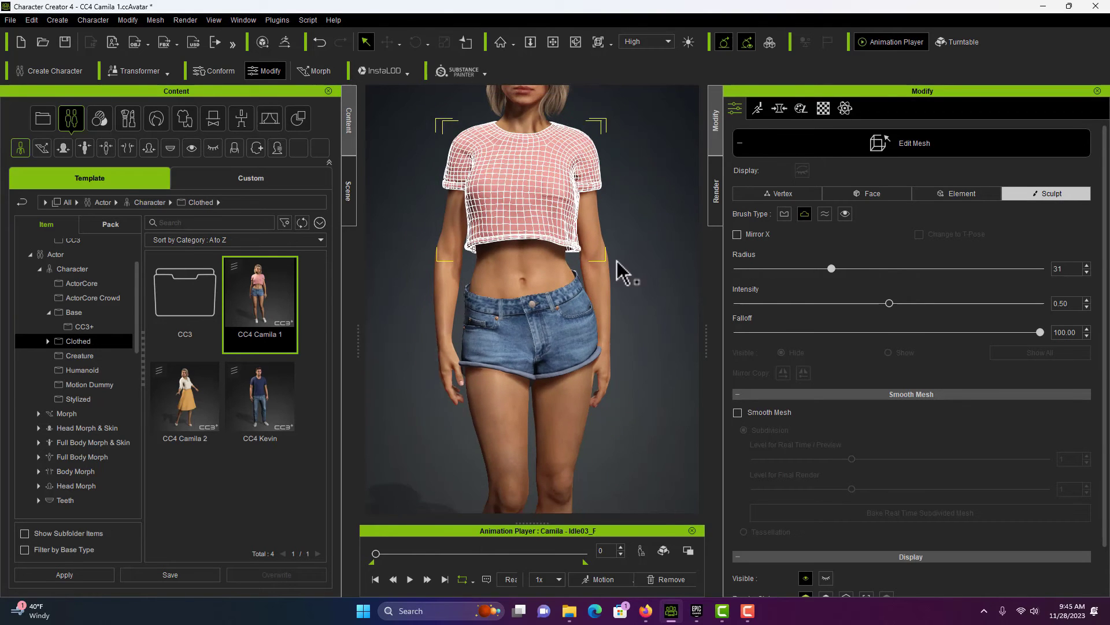
scroll(617, 266, down, 2)
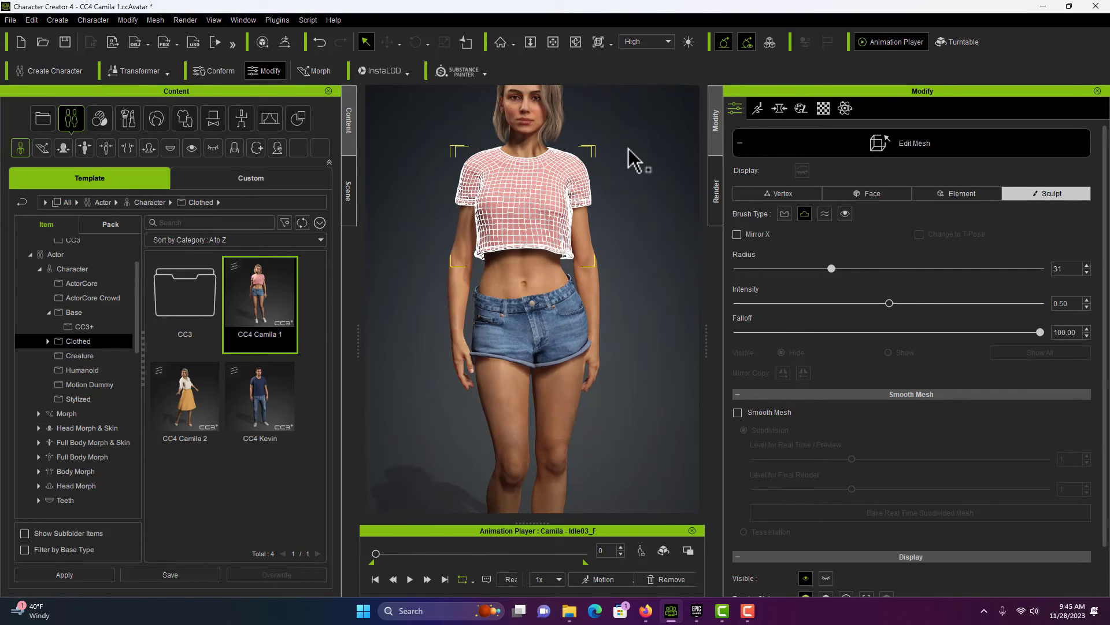
click(852, 142)
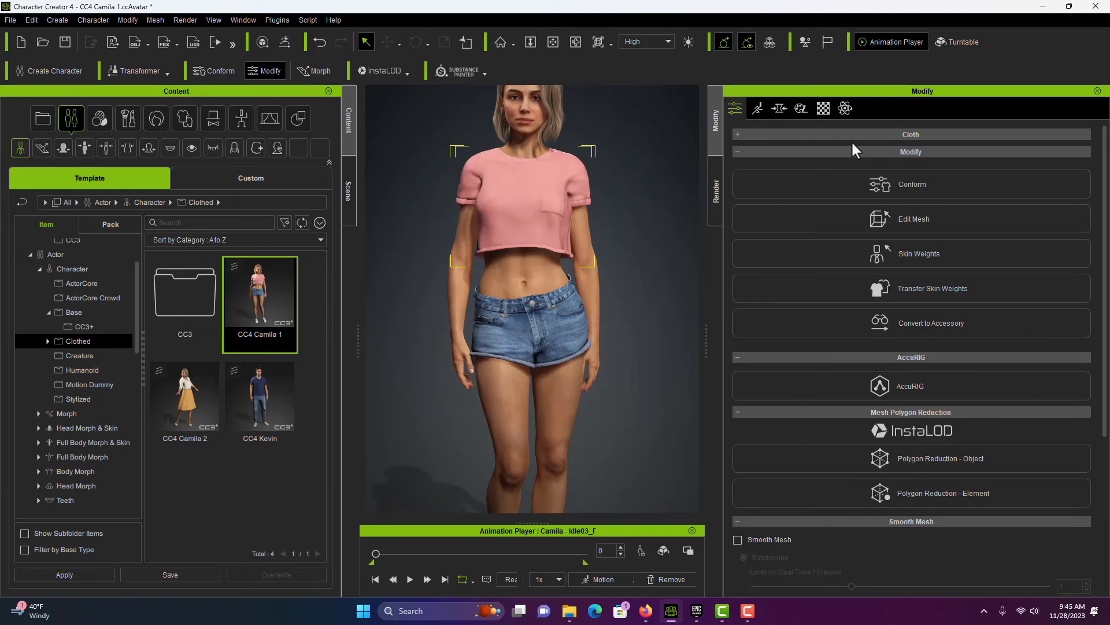
- Recheck the sculpted shirt against the body wireframe in Edit Mesh for remaining poke-through at the chest and sides, and exit
click(553, 113)
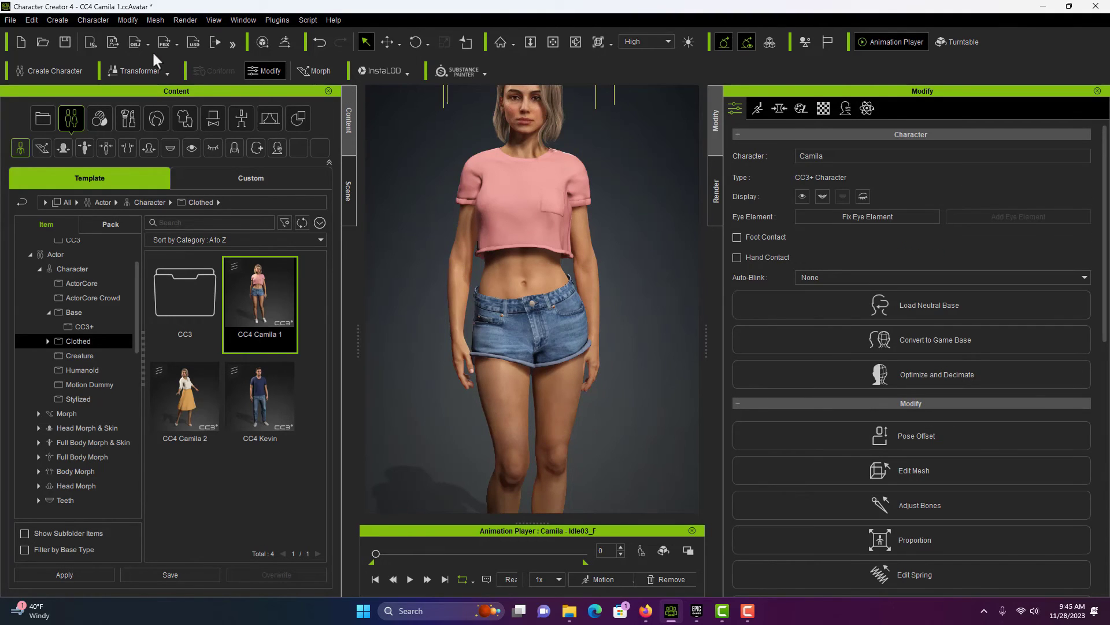
click(161, 22)
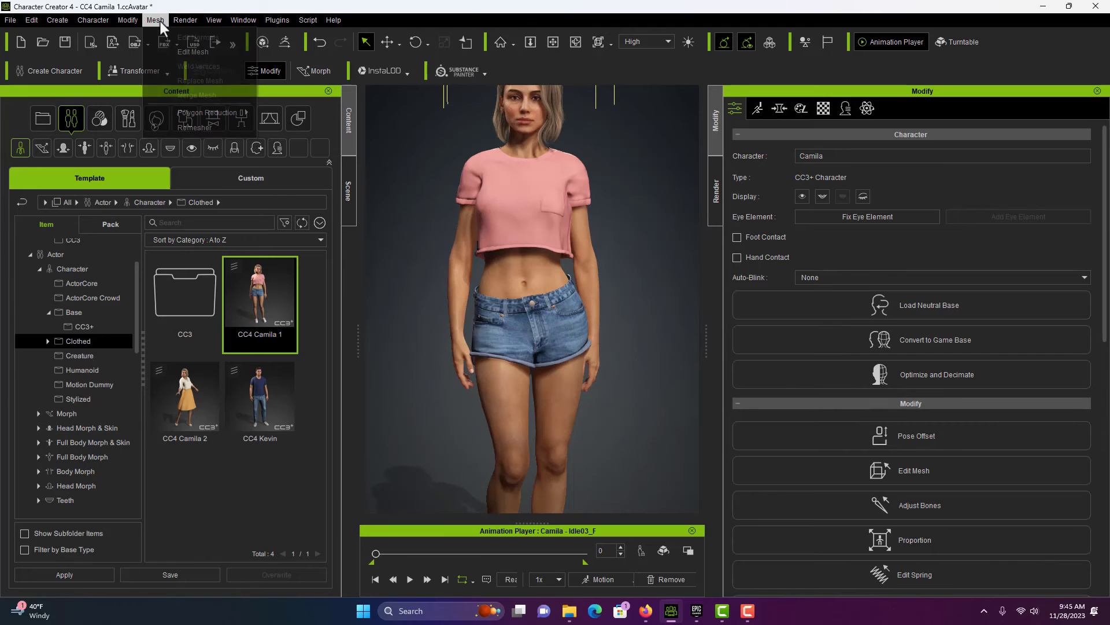
click(175, 50)
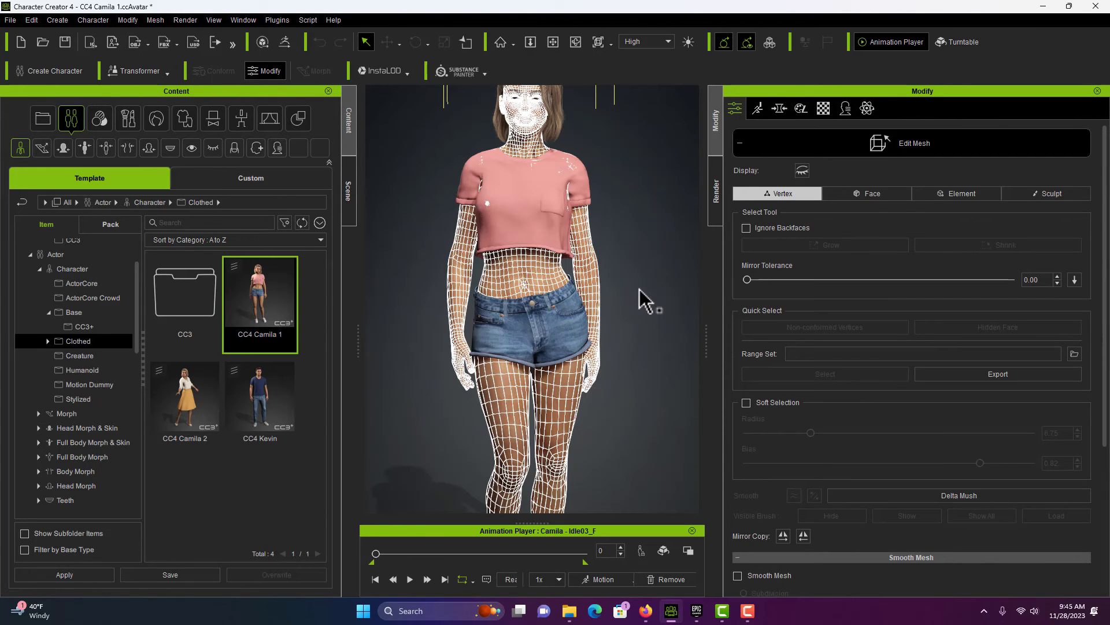
scroll(453, 293, up, 3)
scroll(459, 219, up, 2)
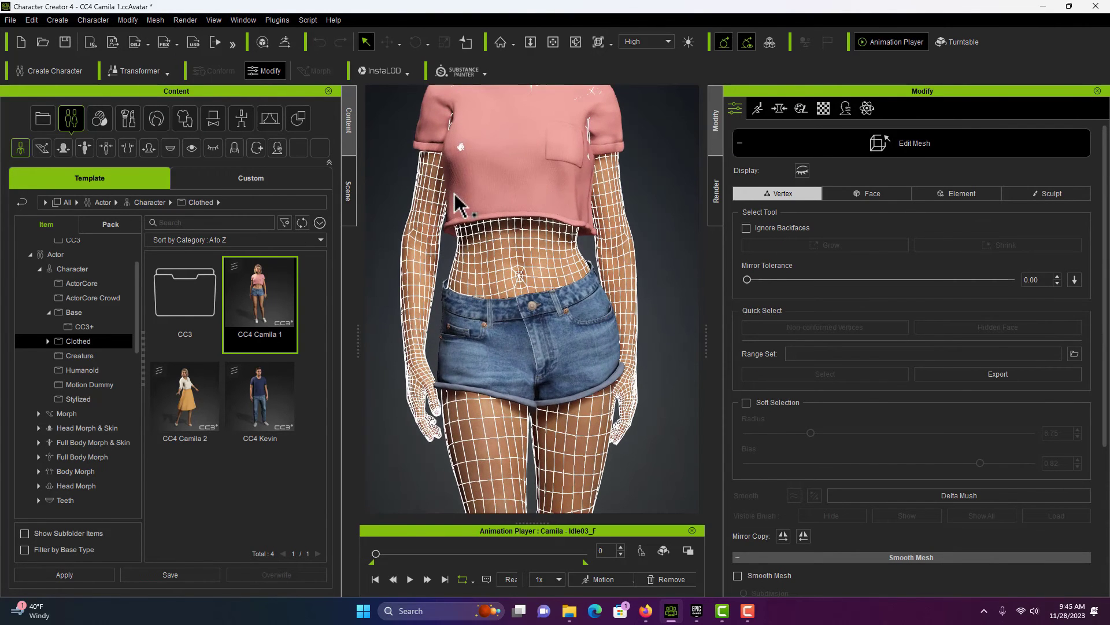
scroll(438, 207, up, 2)
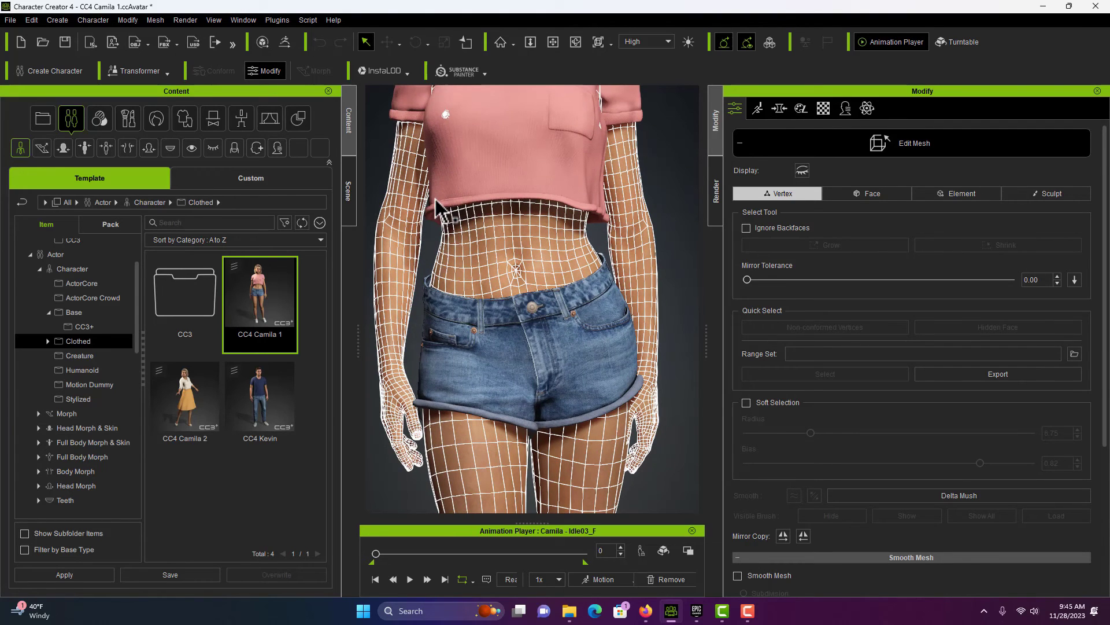
scroll(437, 199, down, 1)
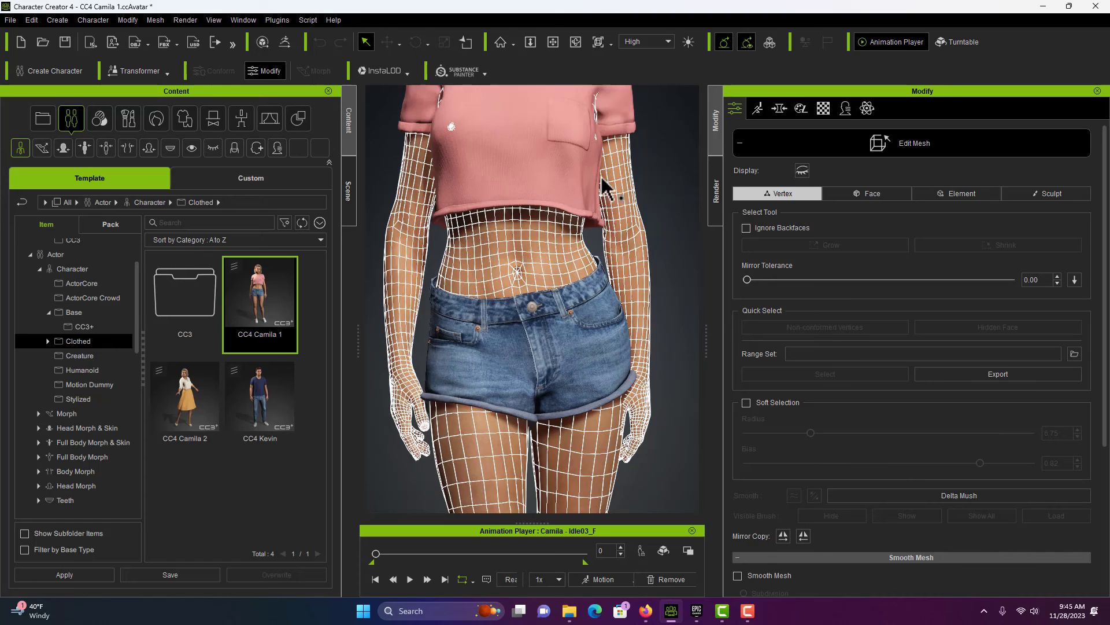
scroll(649, 218, down, 2)
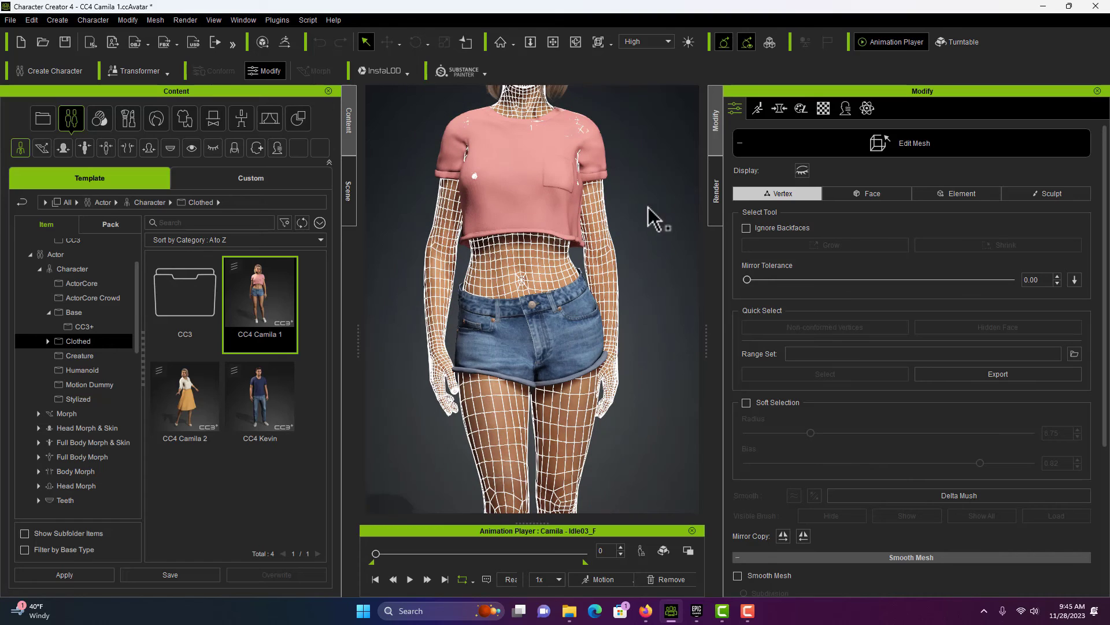
click(929, 141)
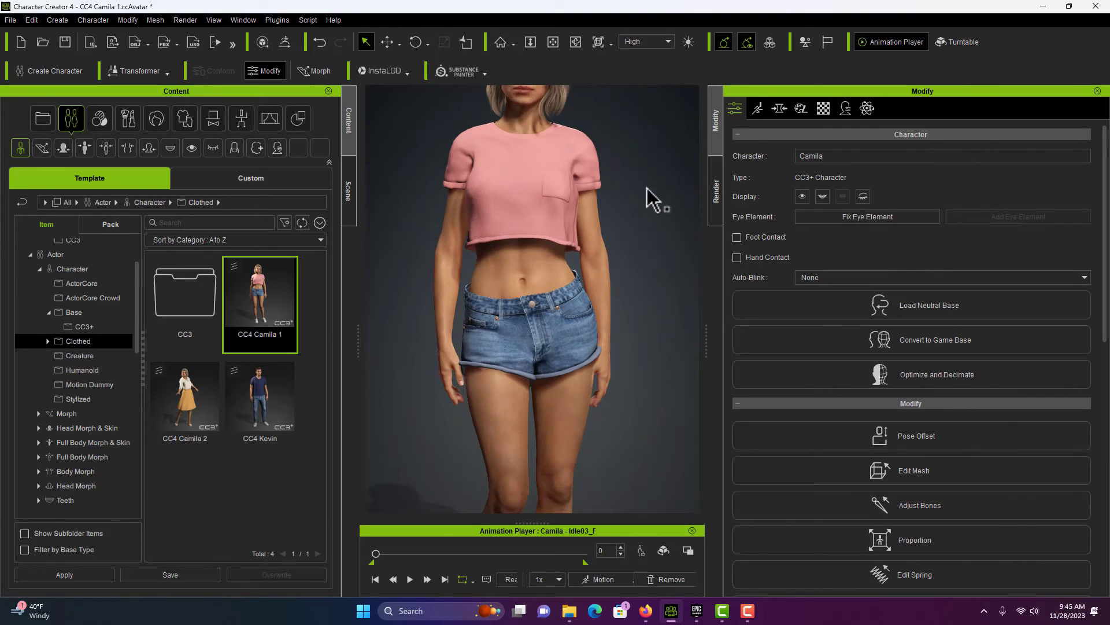
- Sculpt the crop T-shirt's mesh at the side of the chest with a brush radius of 31 and intensity of 0.50, and finish mesh editing
click(547, 175)
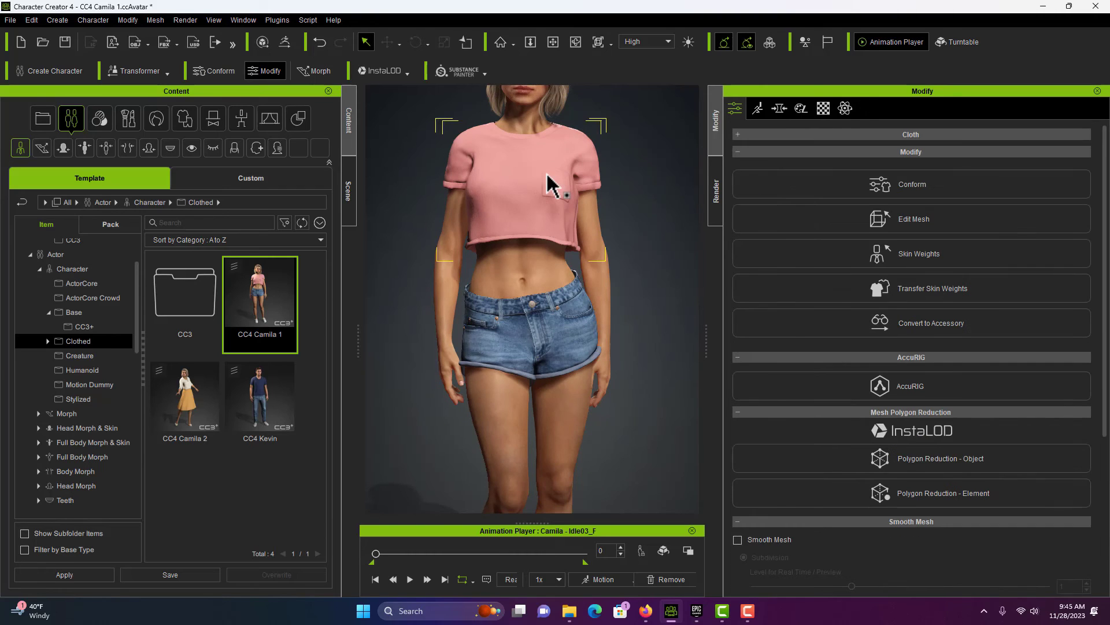
click(921, 224)
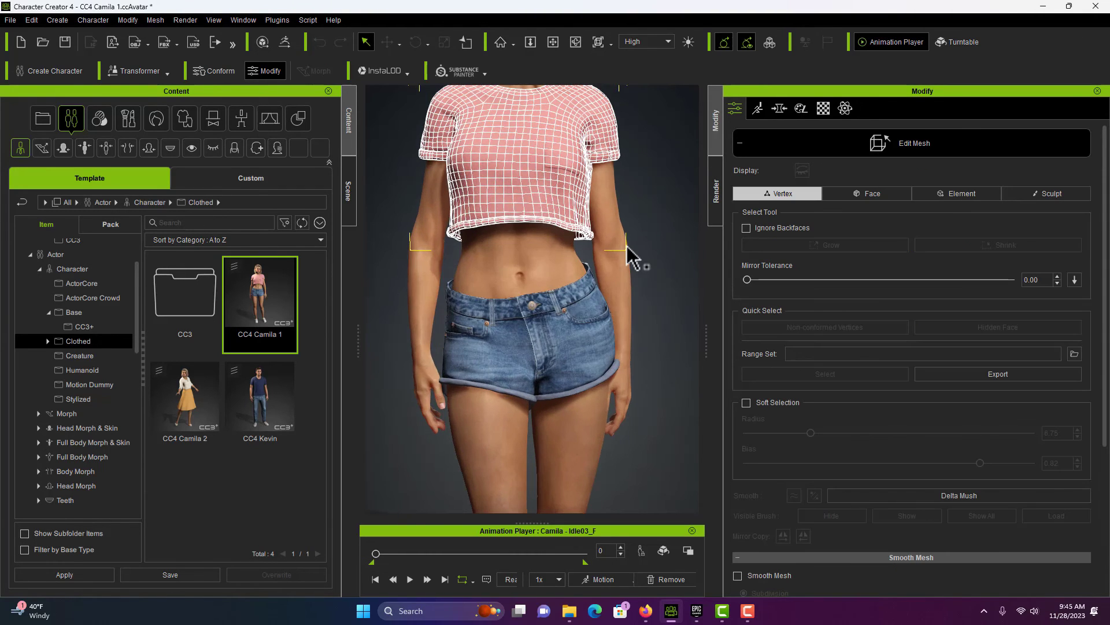
click(1066, 194)
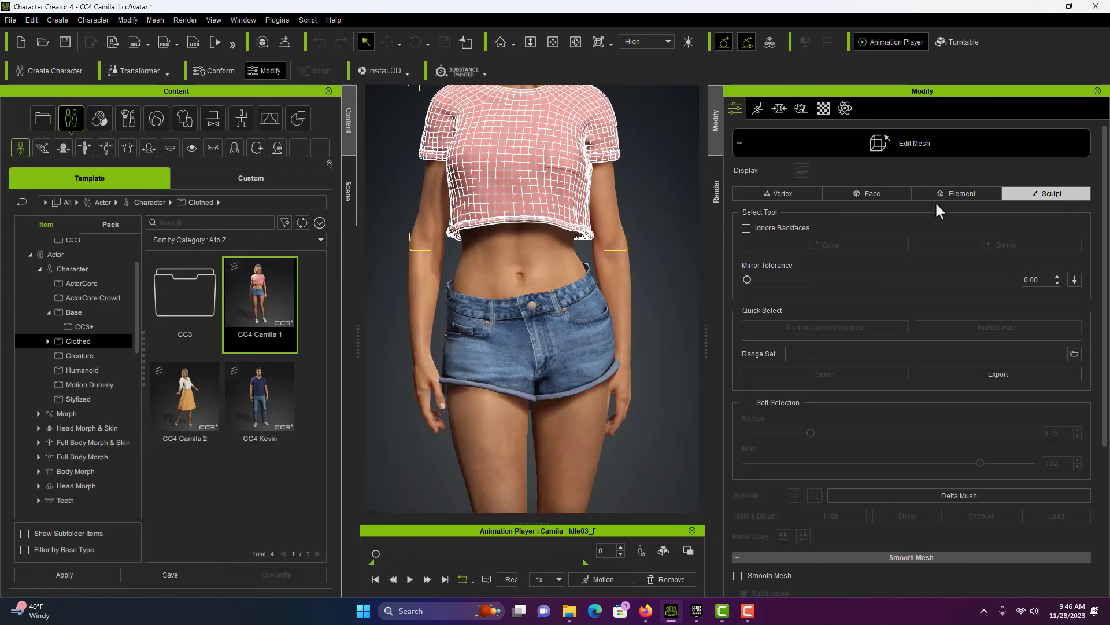
click(470, 155)
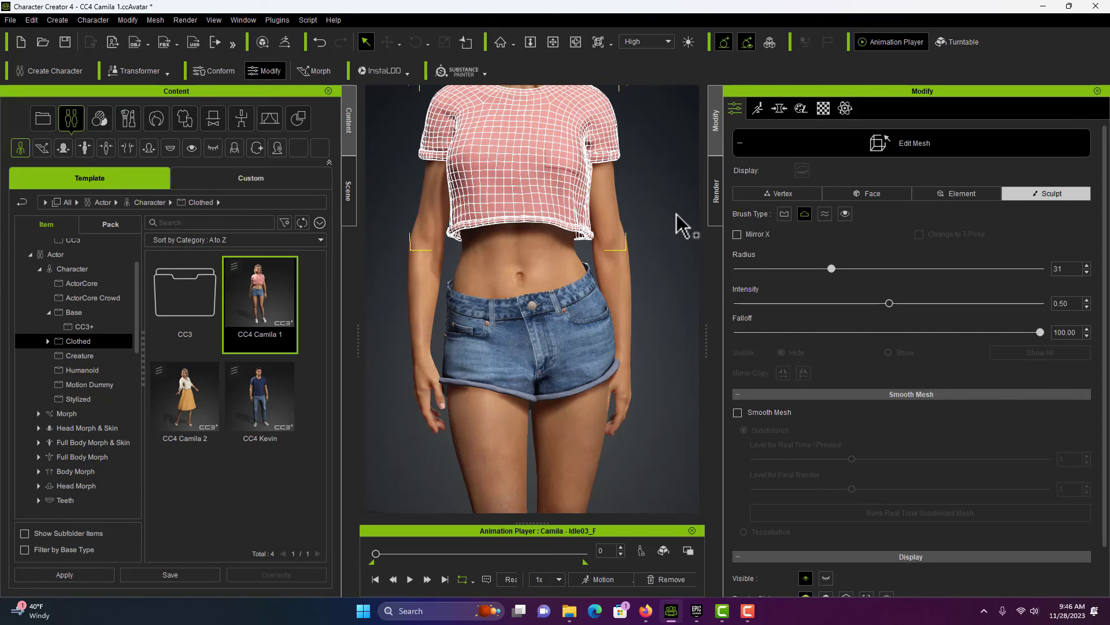
scroll(665, 184, down, 5)
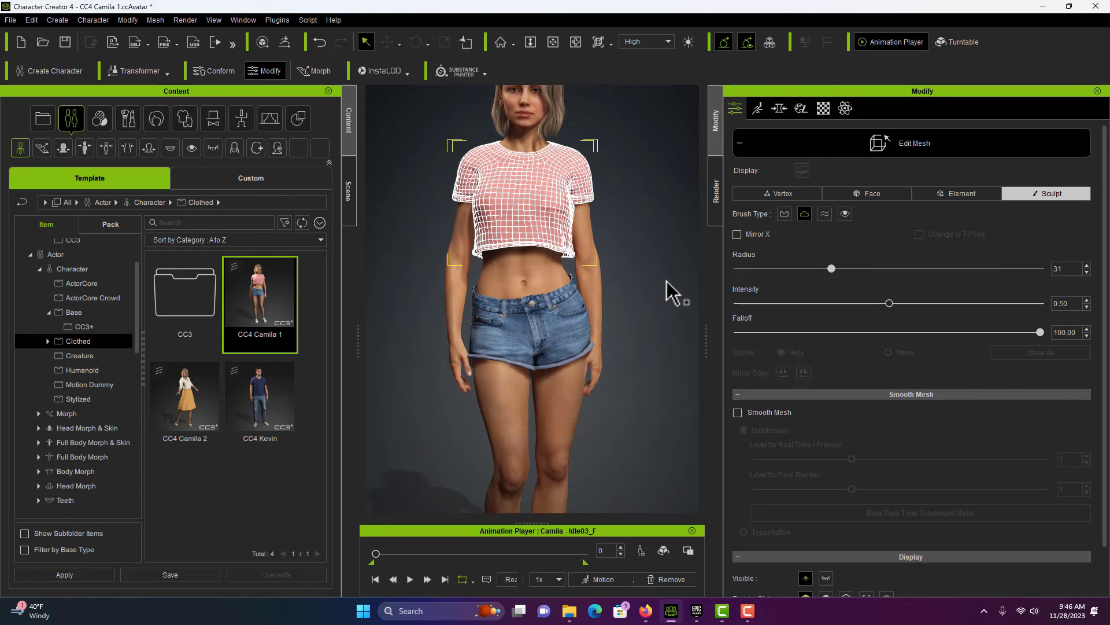
click(864, 140)
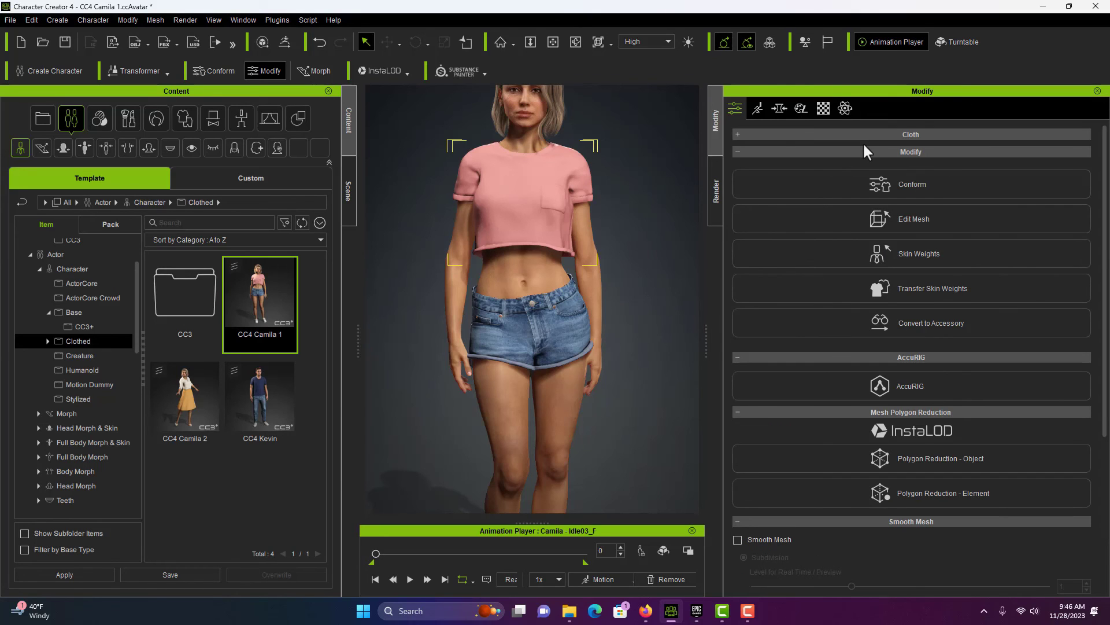
- Select the whole character and check its body wireframe in Edit Mesh for poke-through around the shirt's chest, shoulders and sides
click(530, 113)
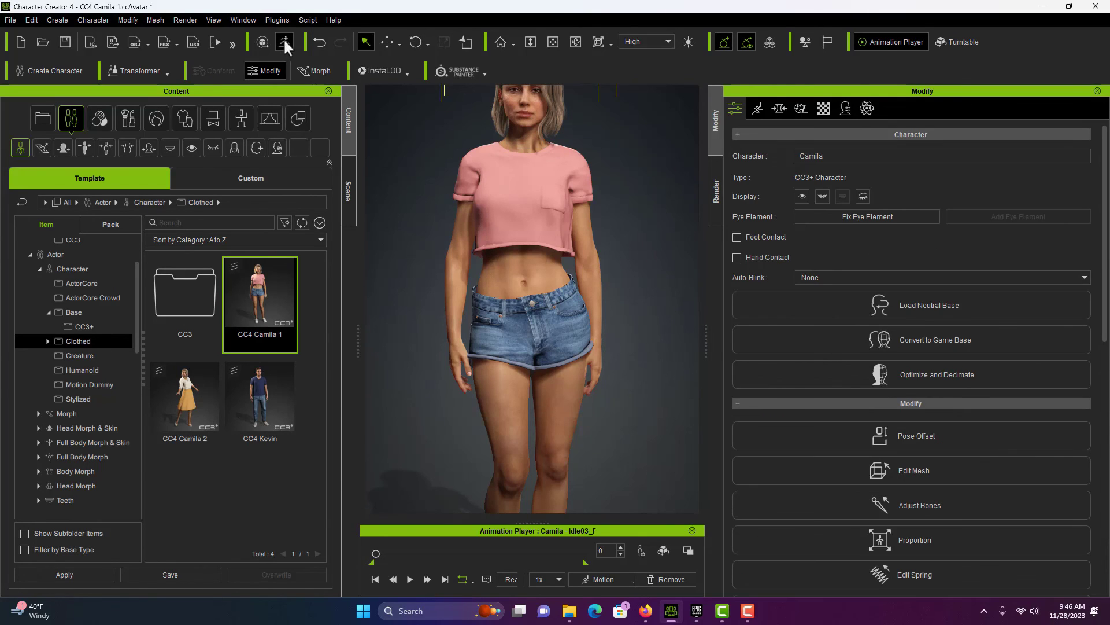
click(155, 20)
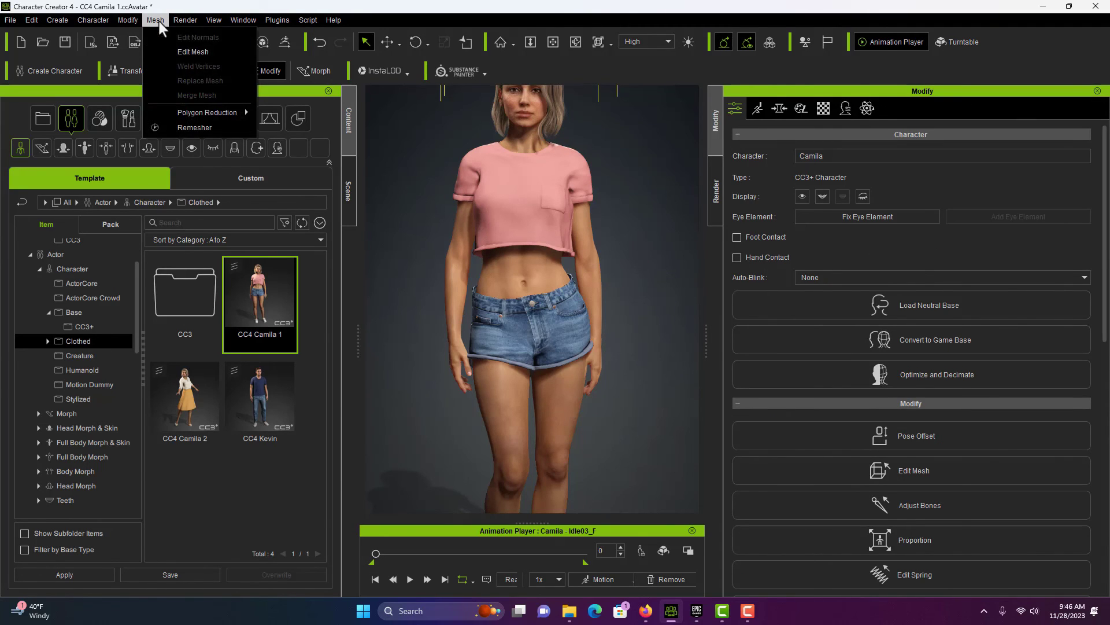
click(174, 53)
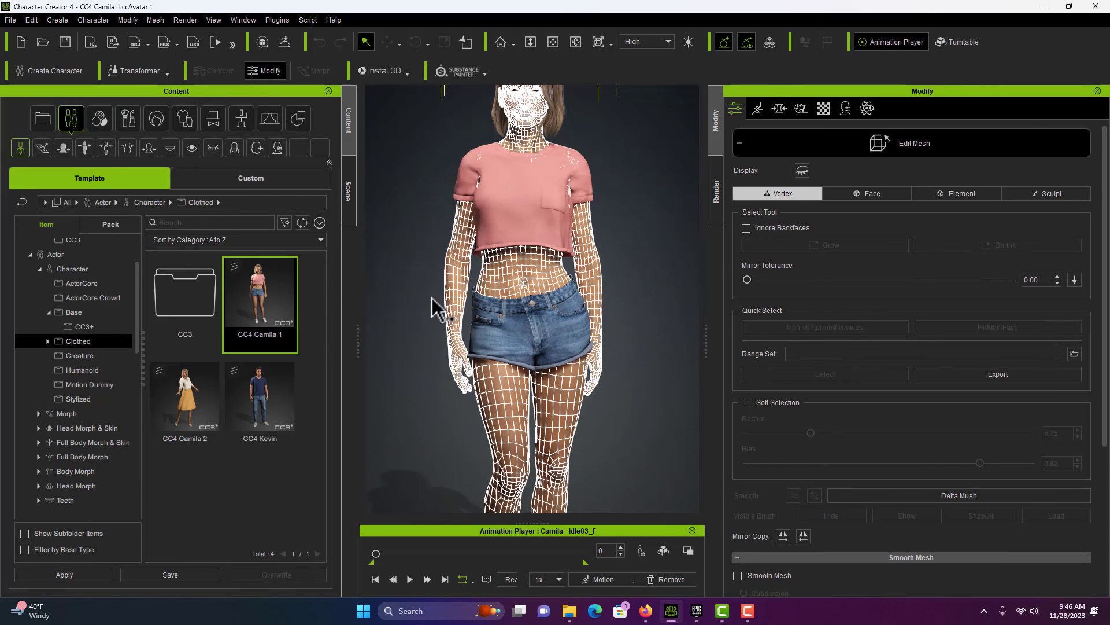
scroll(428, 315, up, 5)
scroll(421, 184, up, 1)
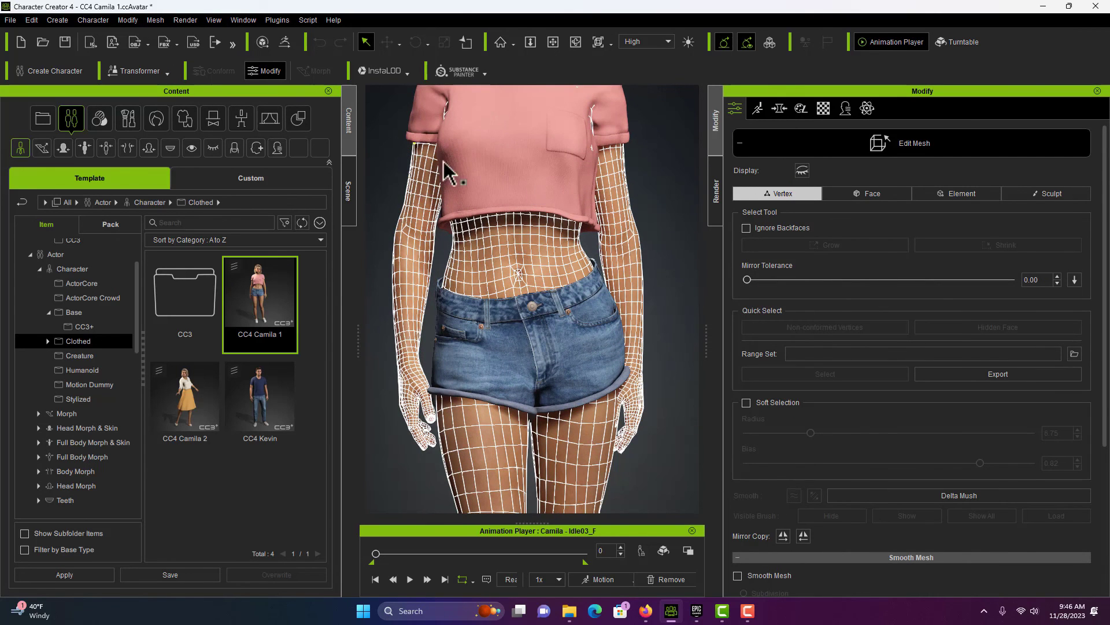
scroll(506, 363, down, 2)
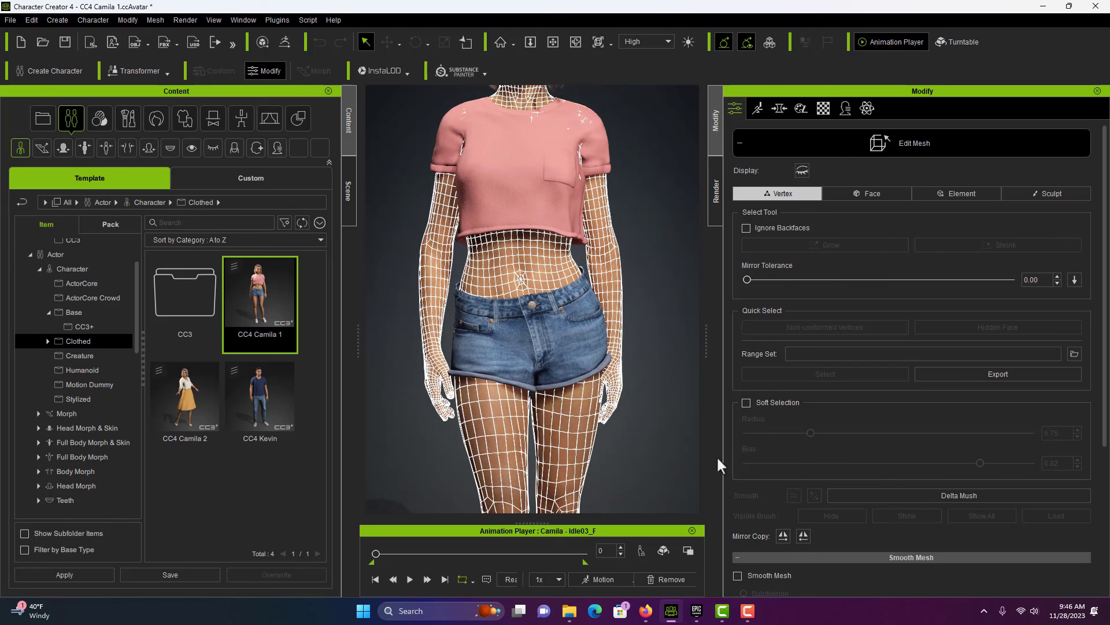
scroll(825, 401, down, 3)
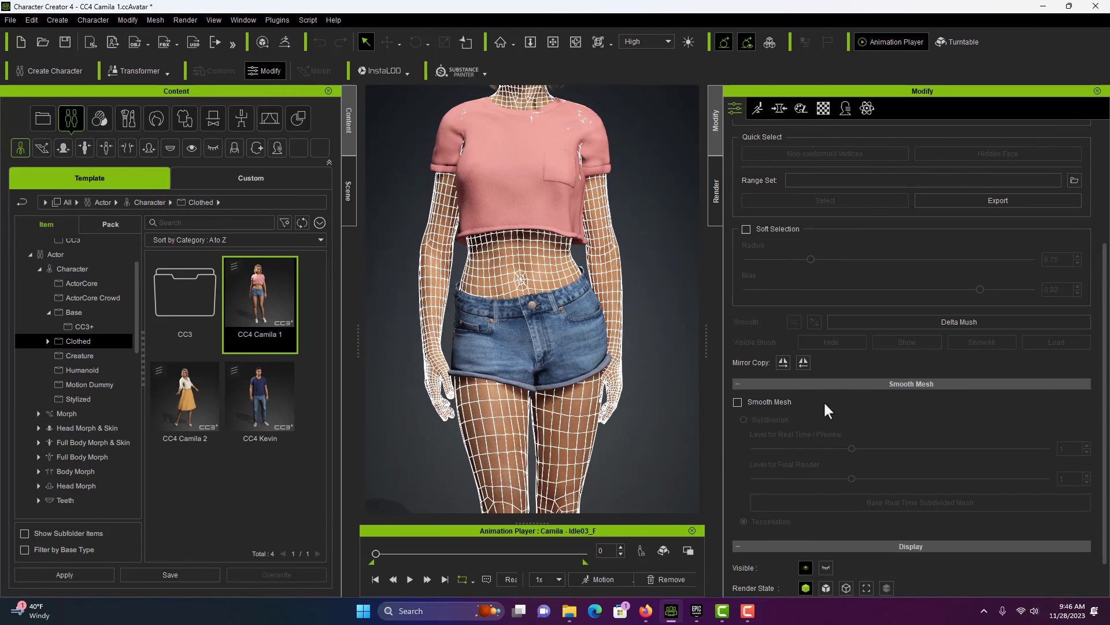